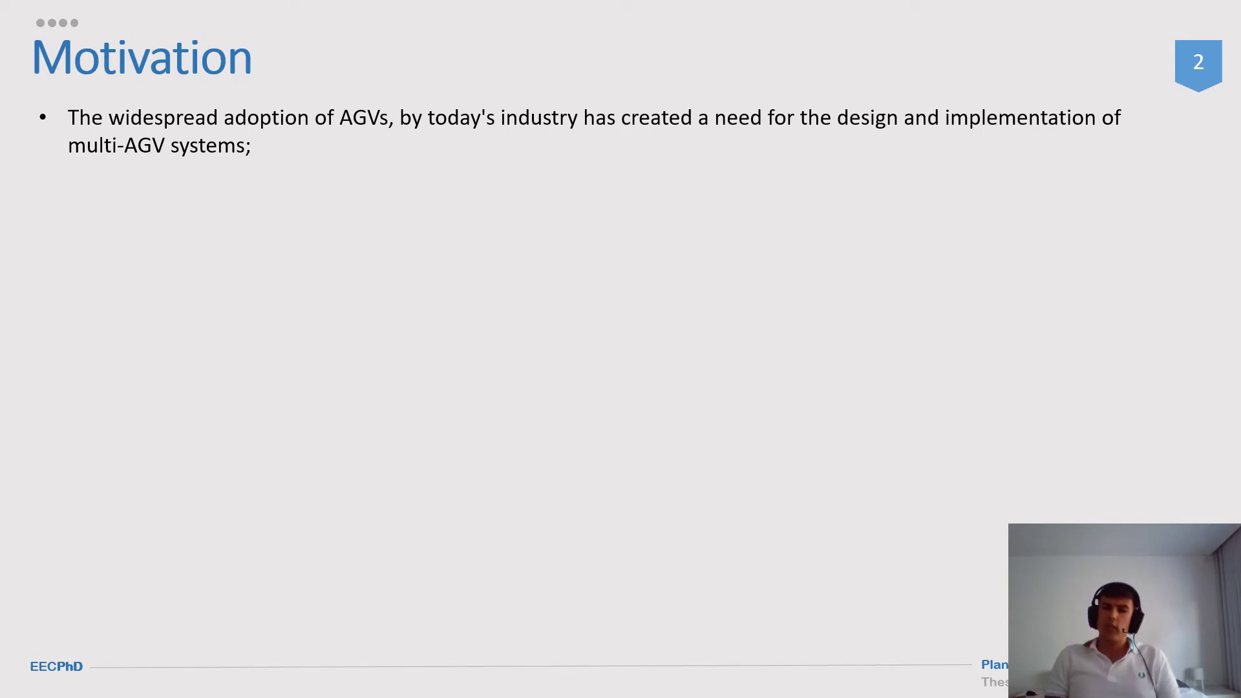
key("Right")
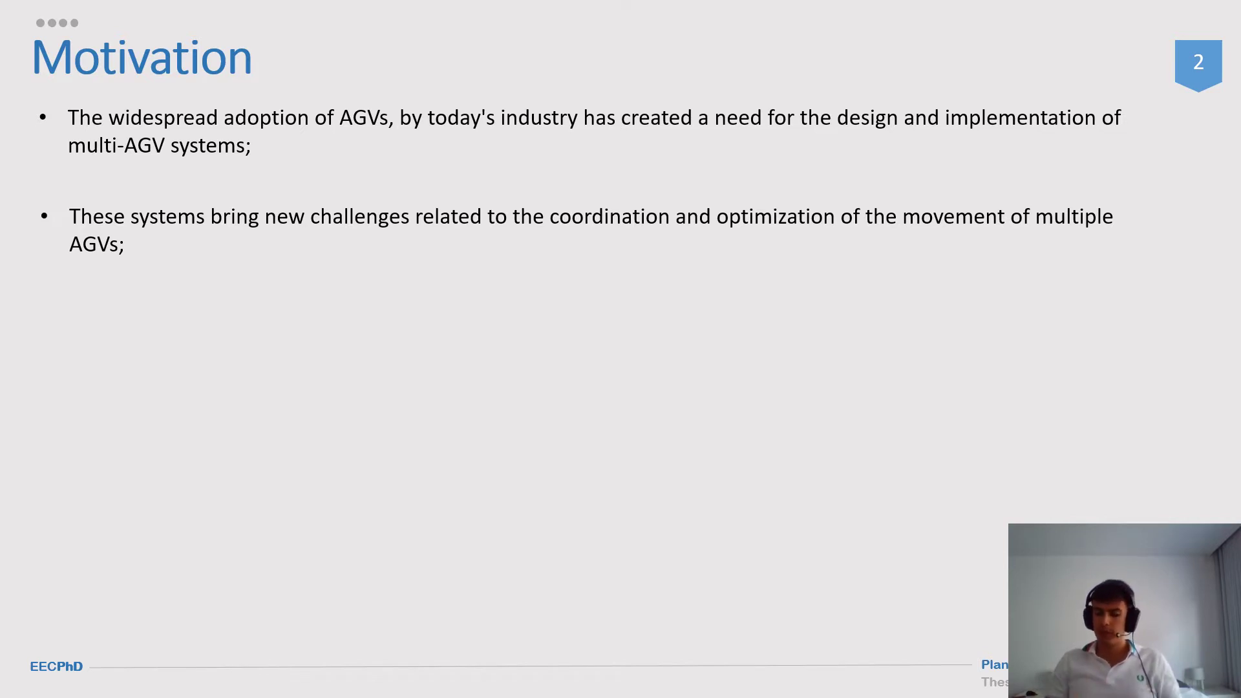
key("Right")
key("Right")
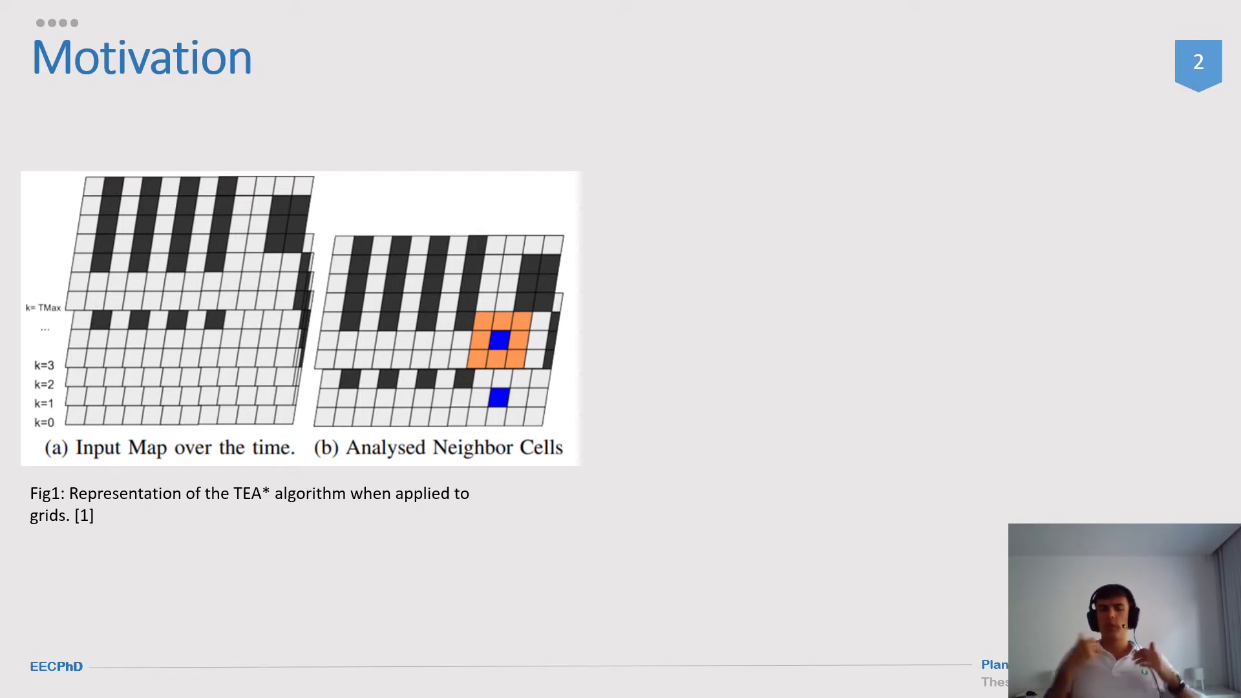
key("Right")
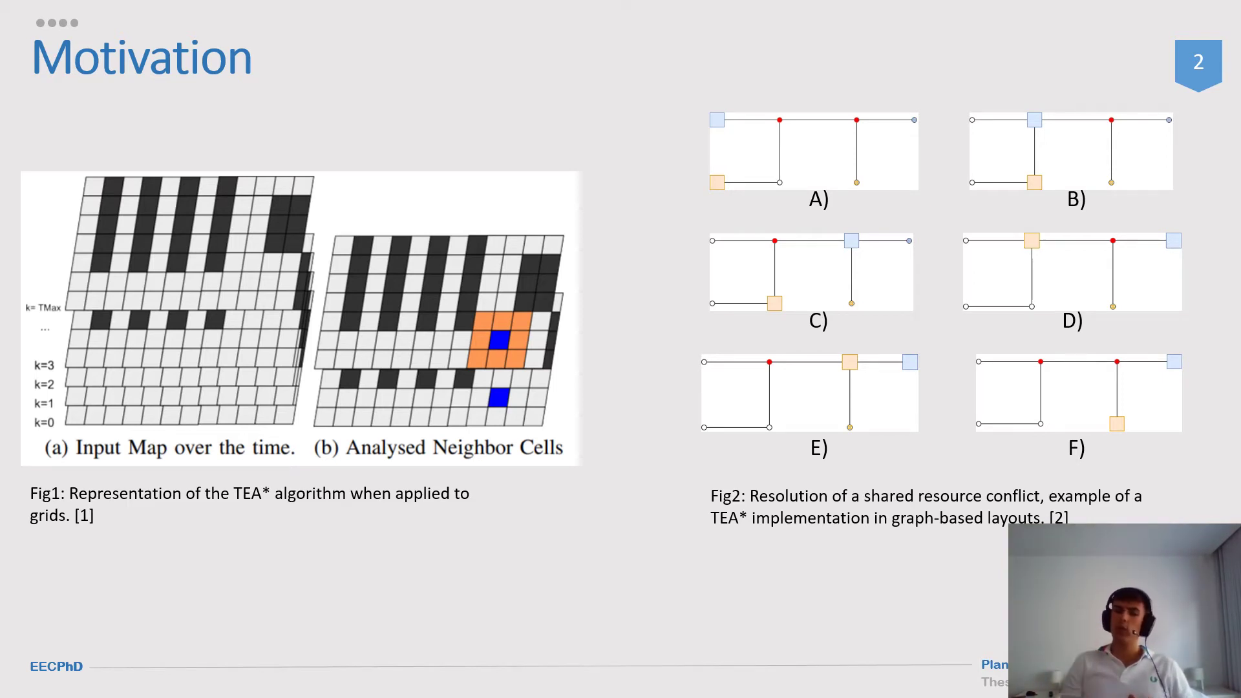
key("Right")
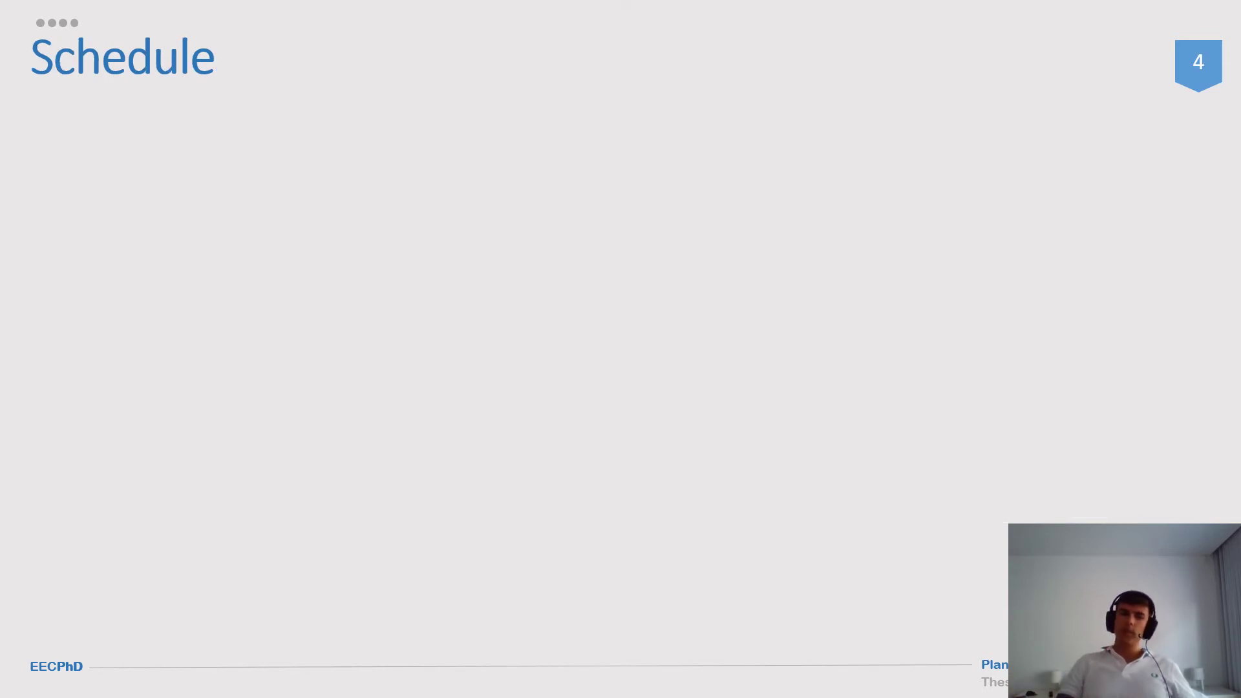
key("Right")
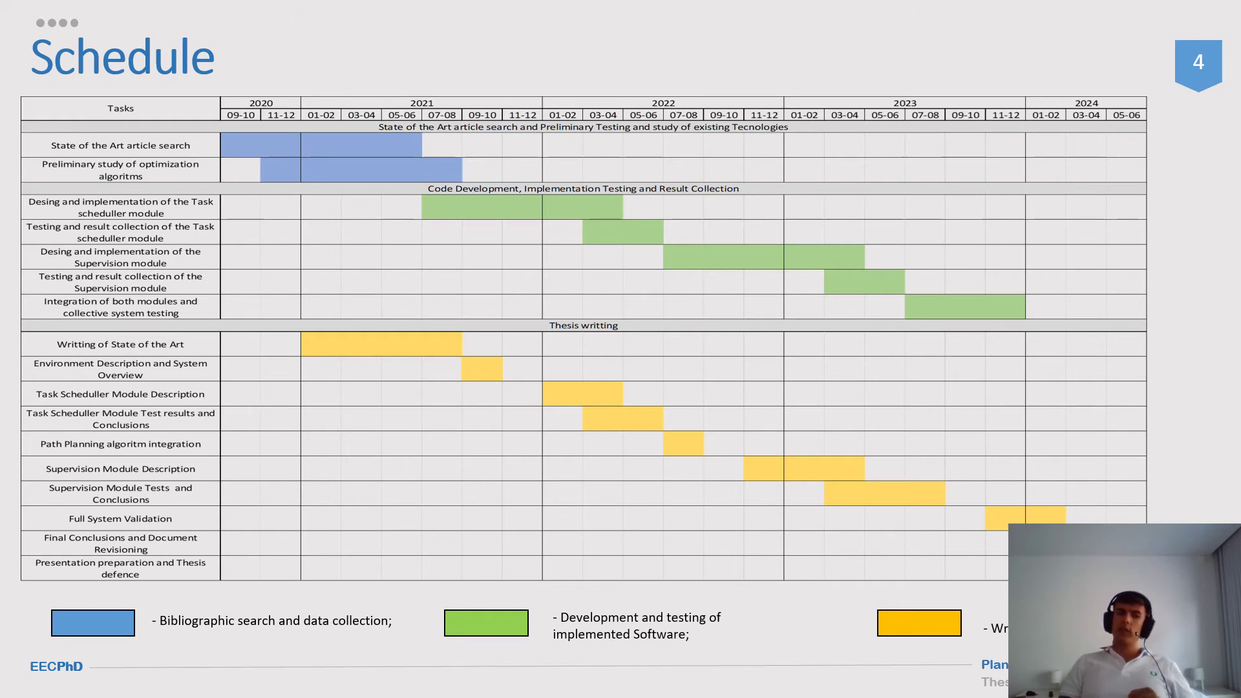
key("Right")
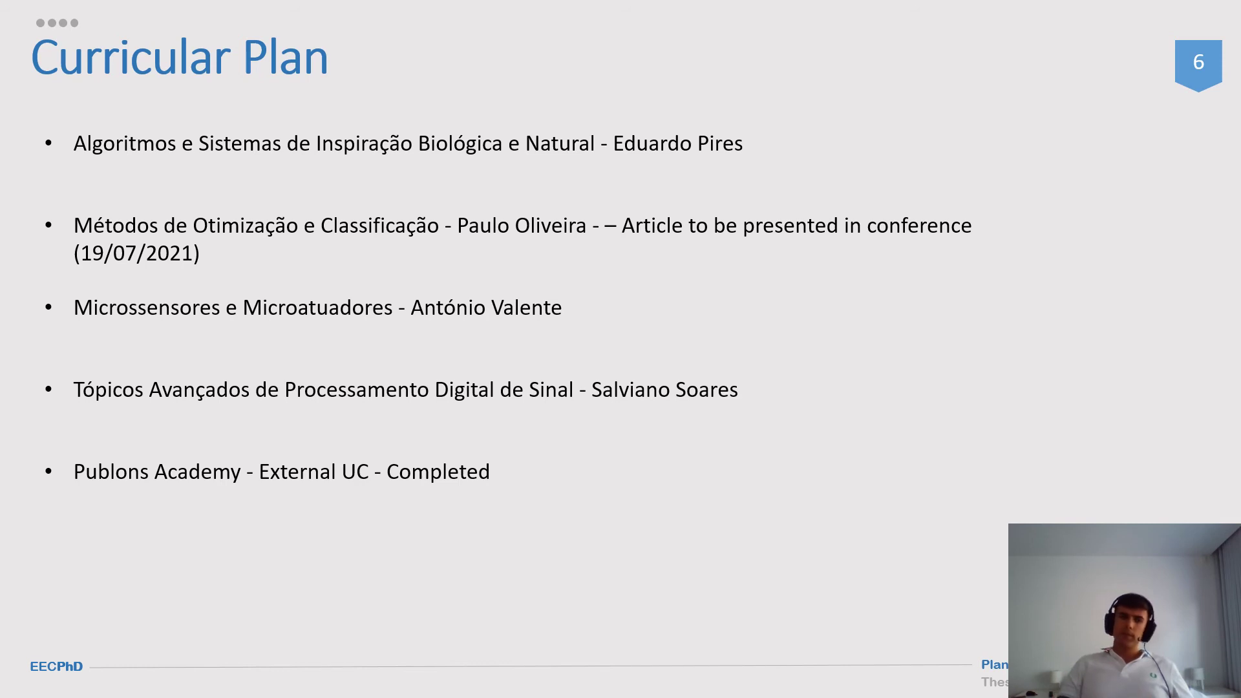
key("Right")
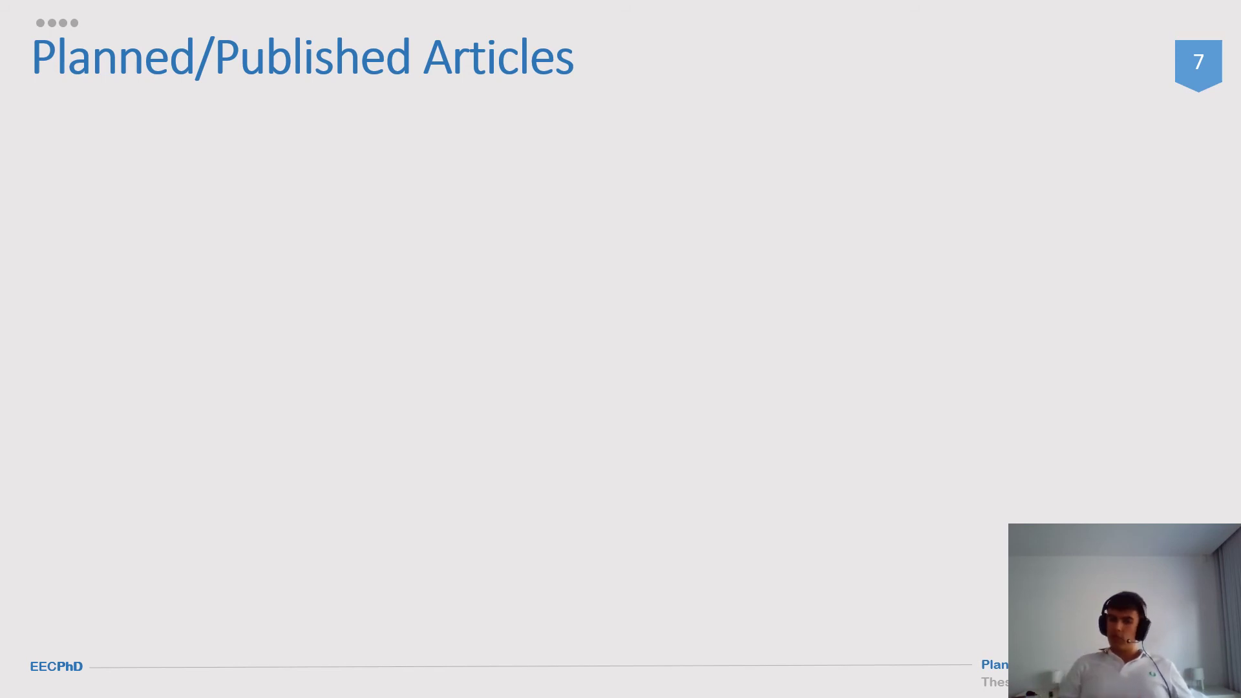
key("Right")
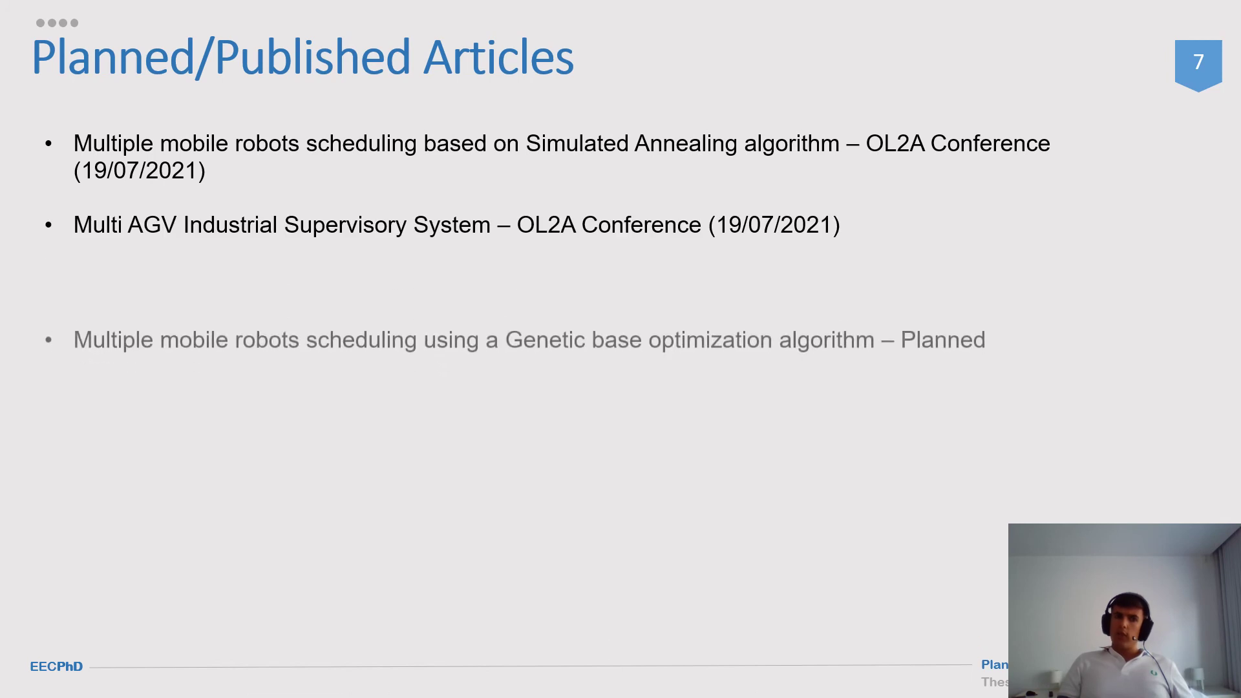